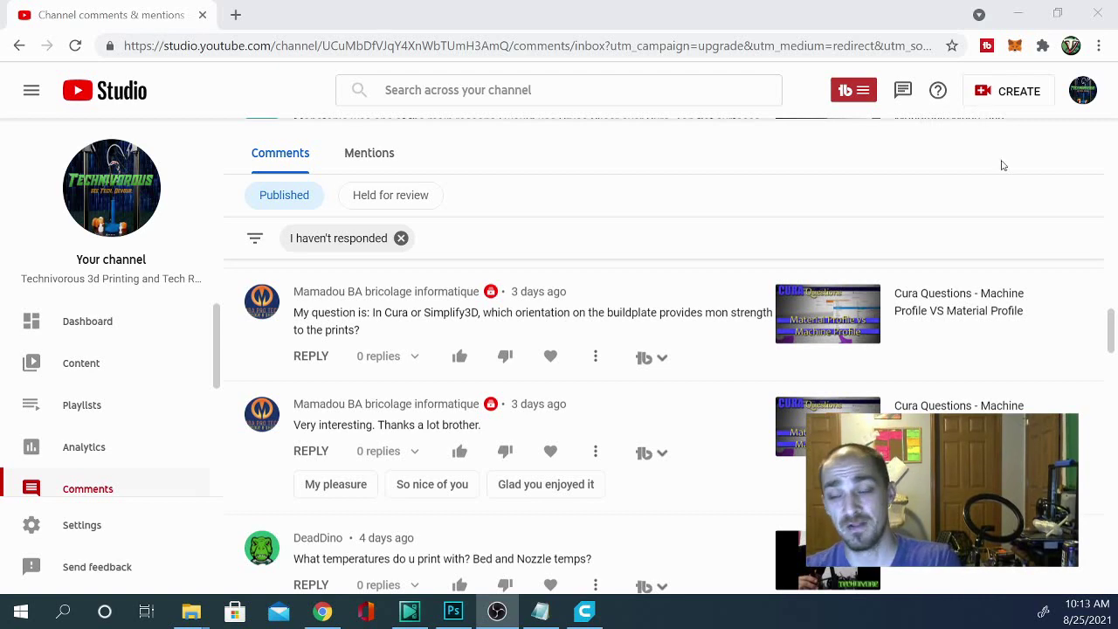
# Delete the Acme Lead Screw, mid screw, top piece and right wheel from the plate.
pyautogui.click(585, 612)
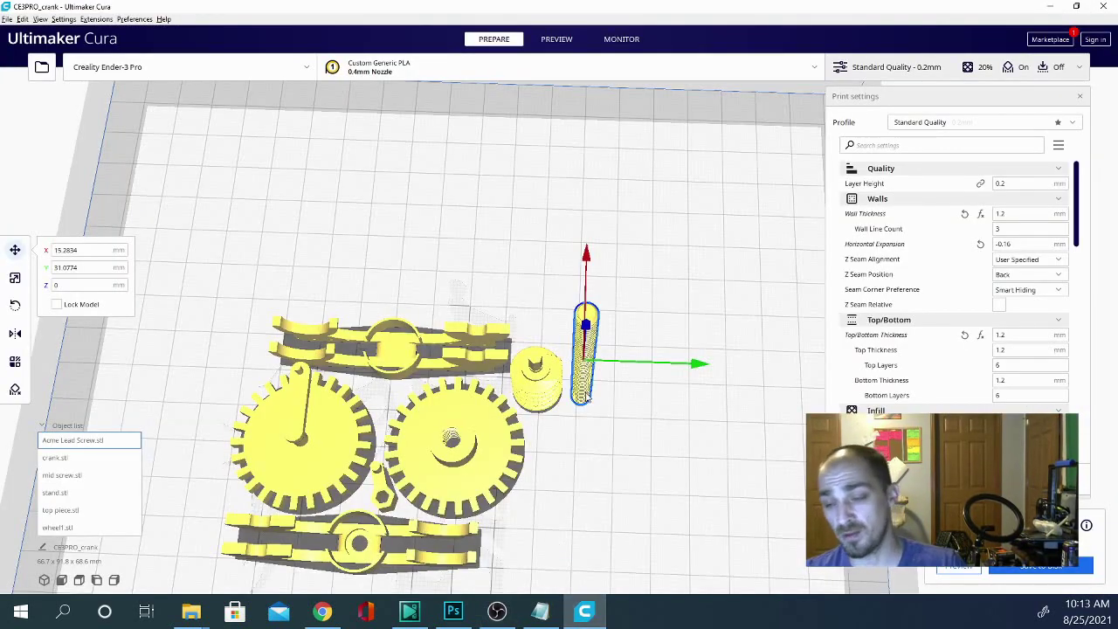
pyautogui.press('Delete')
pyautogui.click(529, 398)
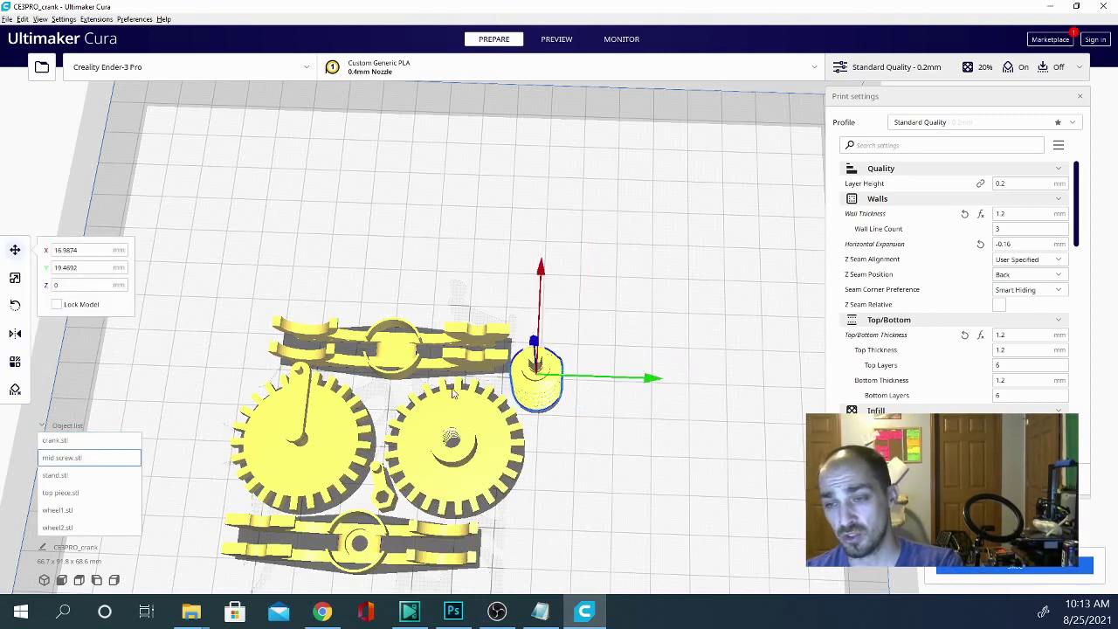
pyautogui.press('Delete')
pyautogui.click(395, 366)
pyautogui.press('Delete')
pyautogui.click(432, 431)
pyautogui.press('Delete')
# Delete the left wheel, the small crank piece and the stand base, emptying the plate.
pyautogui.click(306, 437)
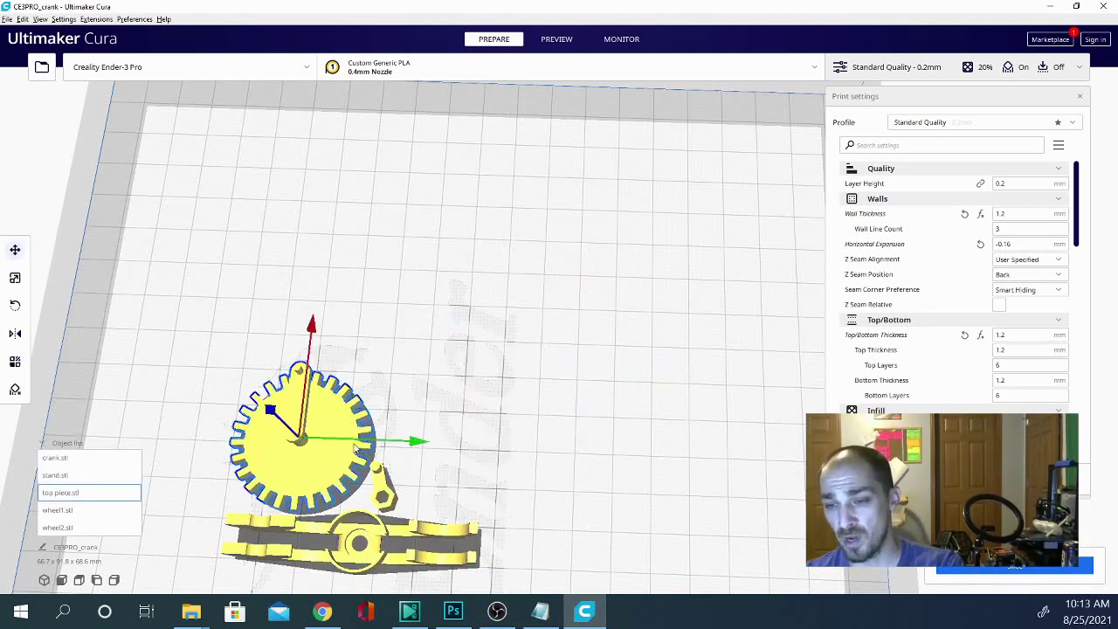
pyautogui.press('Delete')
pyautogui.click(386, 491)
pyautogui.press('Delete')
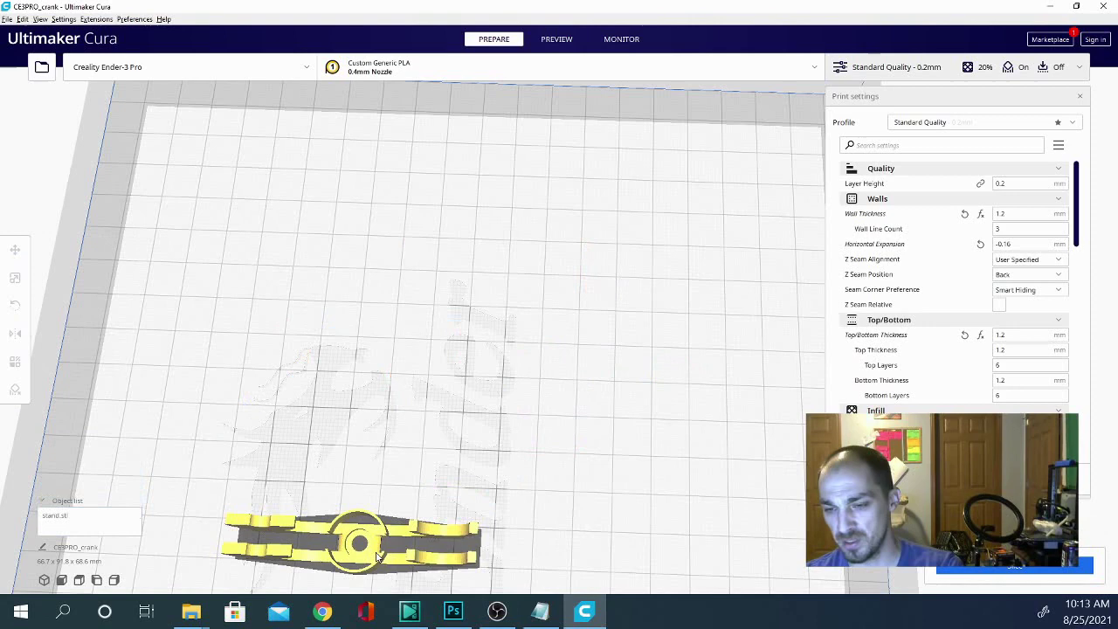
pyautogui.click(375, 556)
pyautogui.press('Delete')
pyautogui.moveTo(190, 611)
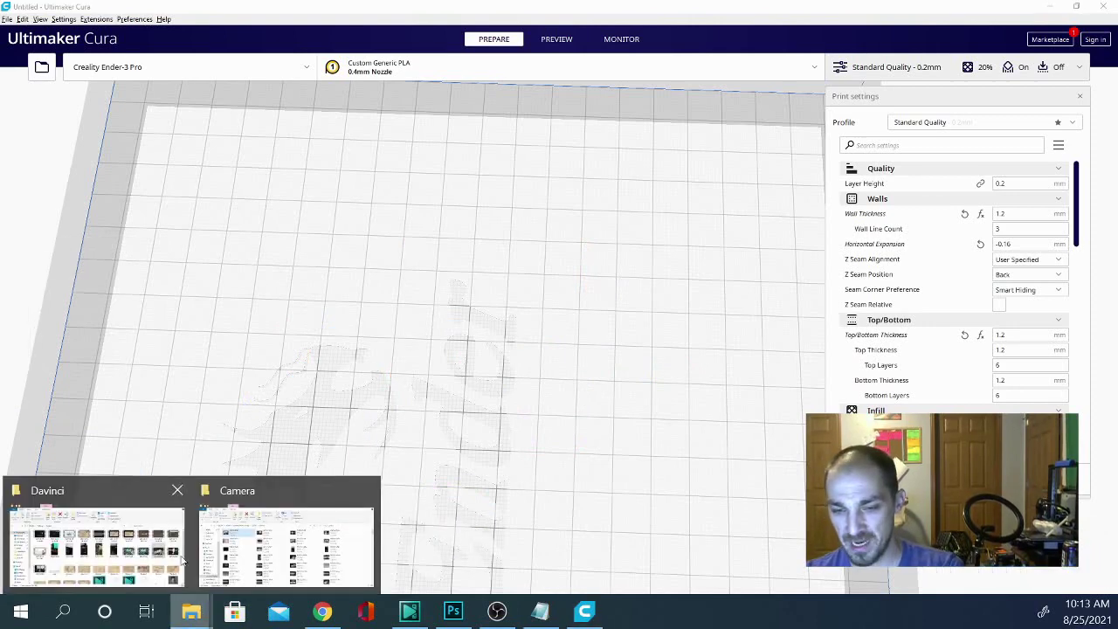
pyautogui.click(236, 550)
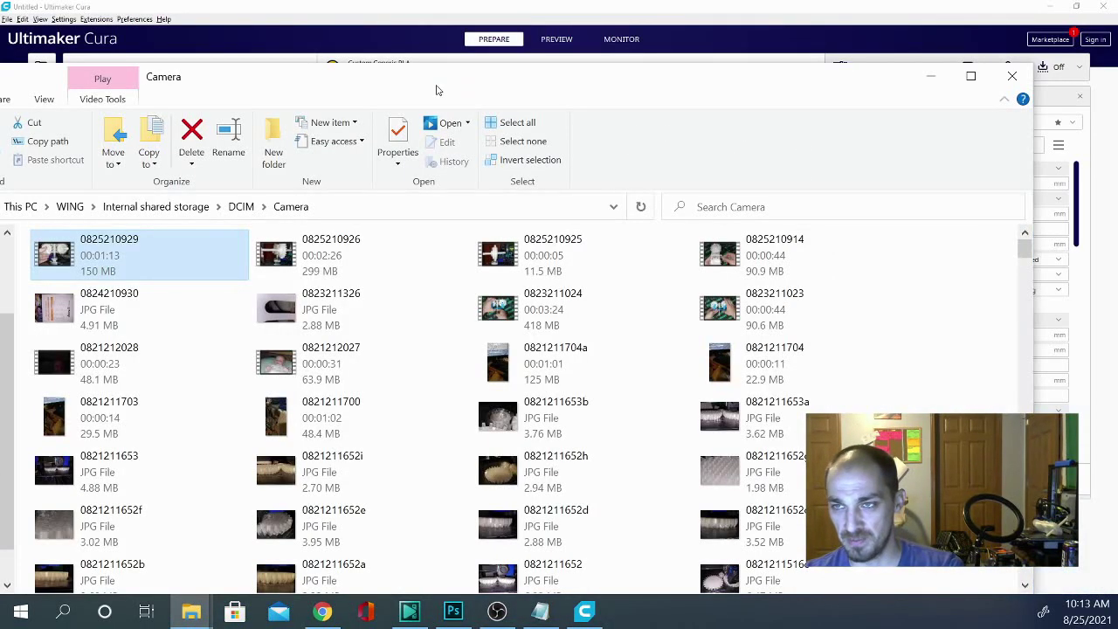
pyautogui.moveTo(475, 79); pyautogui.dragTo(3, 187)
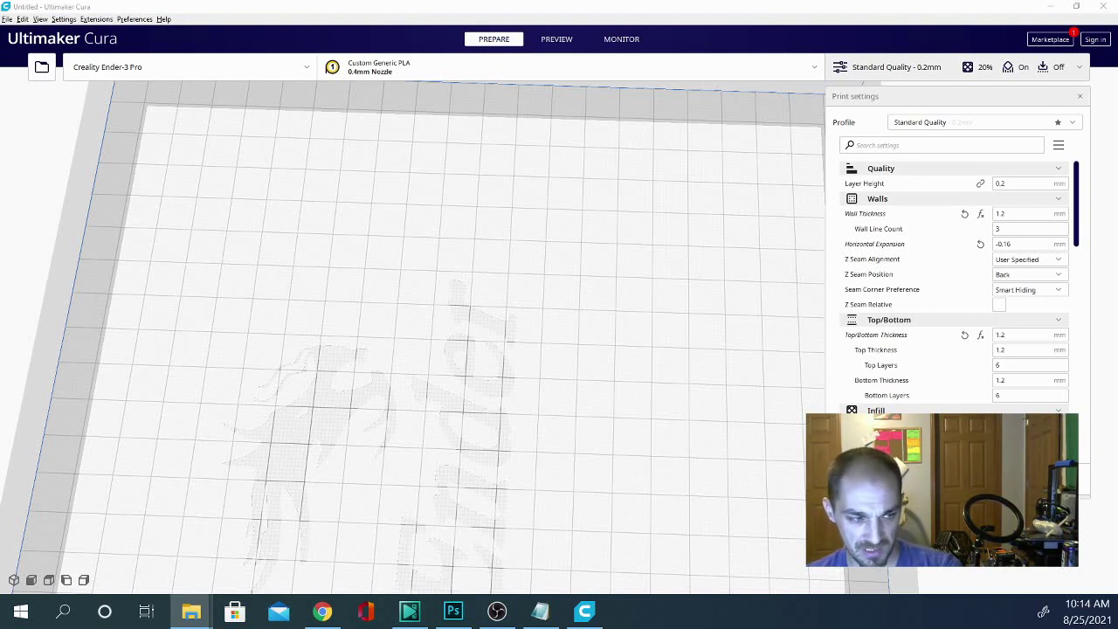
# Load the CE3PRO_tevo block v1 model (50 x 25 x 11 mm), inspect it, and open the layer preview.
pyautogui.moveTo(277, 377); pyautogui.dragTo(436, 352)
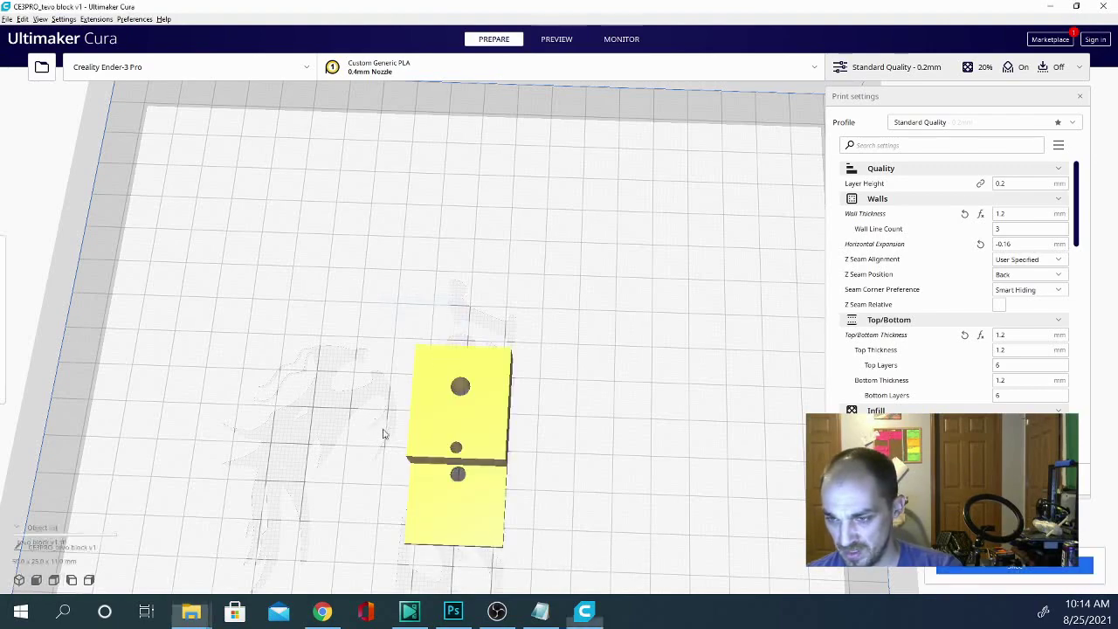
pyautogui.moveTo(382, 434); pyautogui.dragTo(604, 399, button='right')
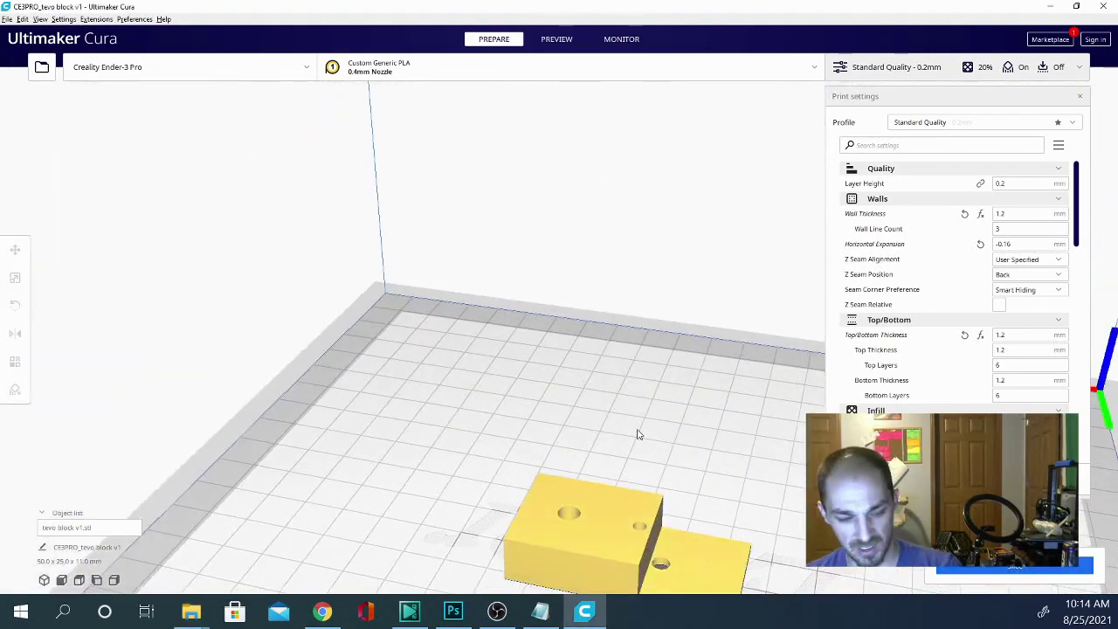
pyautogui.moveTo(638, 434); pyautogui.dragTo(532, 381, button='right')
pyautogui.moveTo(559, 312); pyautogui.dragTo(521, 402, button='right')
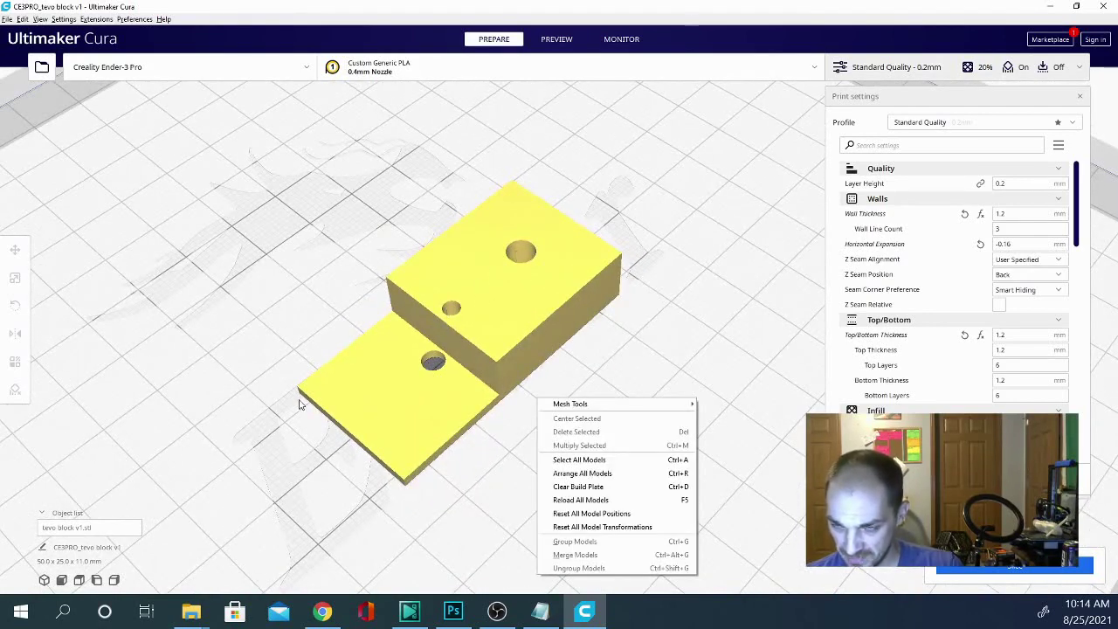
pyautogui.moveTo(333, 444); pyautogui.dragTo(443, 371, button='right')
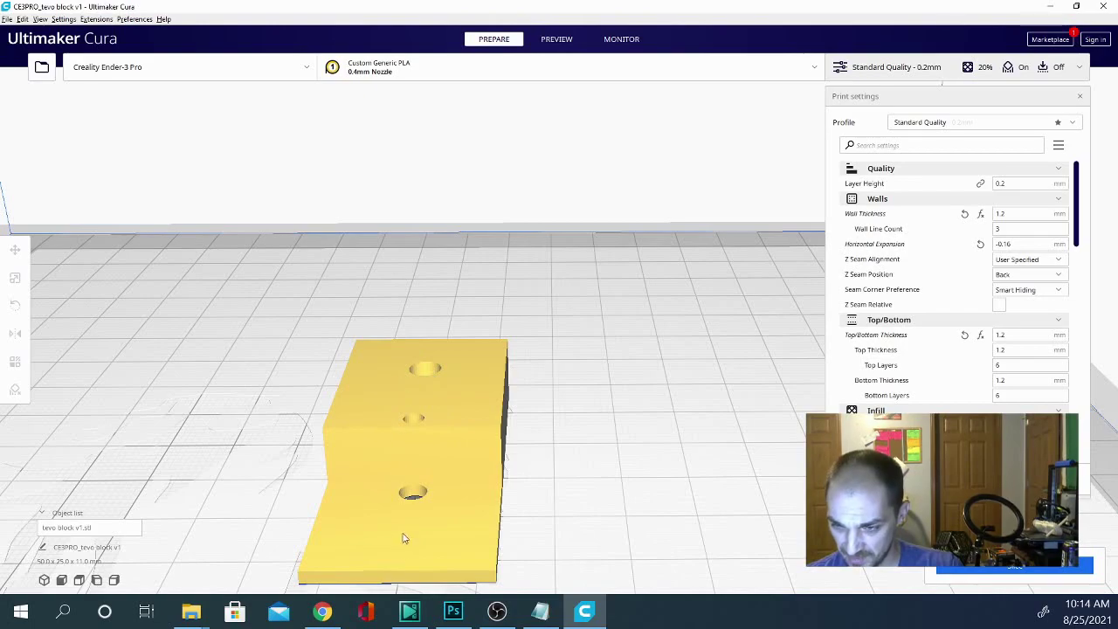
pyautogui.moveTo(260, 484); pyautogui.dragTo(319, 519, button='right')
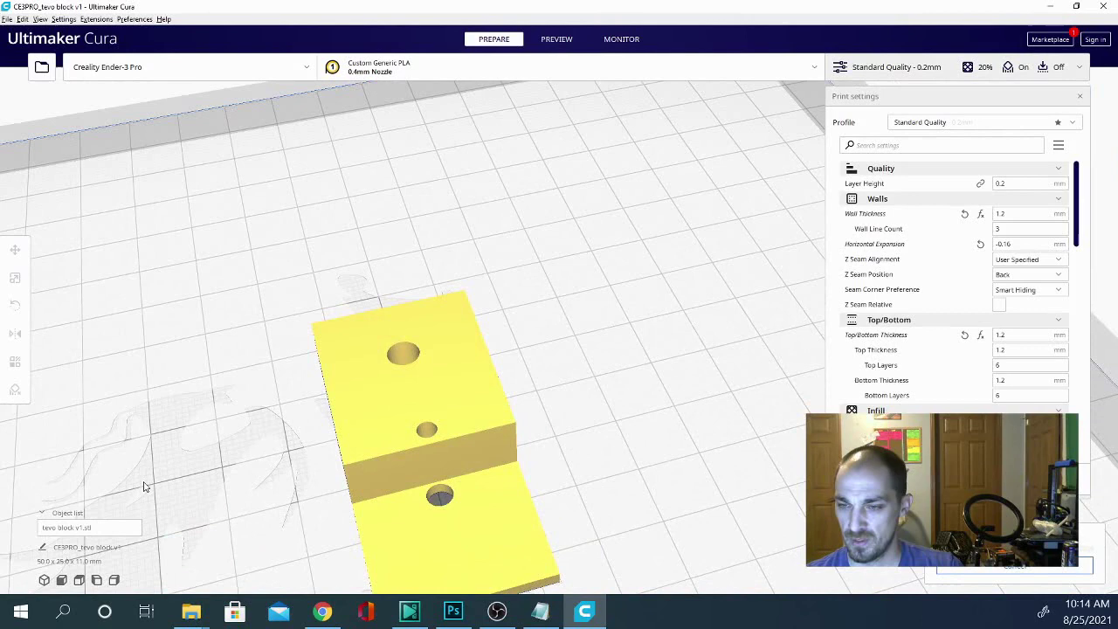
pyautogui.moveTo(145, 487); pyautogui.dragTo(237, 449, button='right')
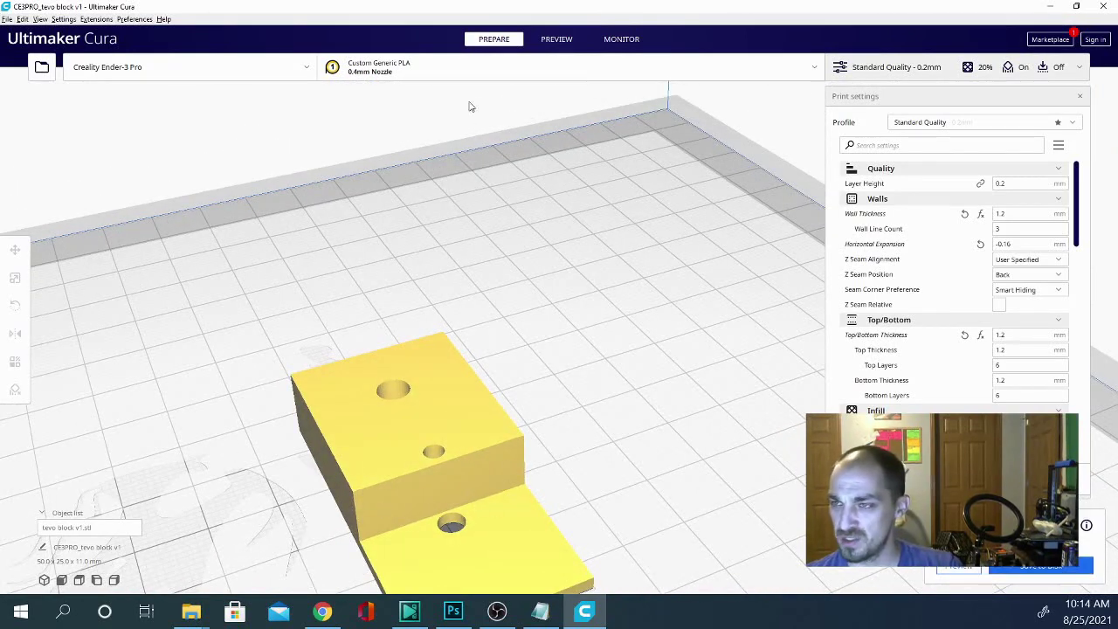
pyautogui.click(556, 40)
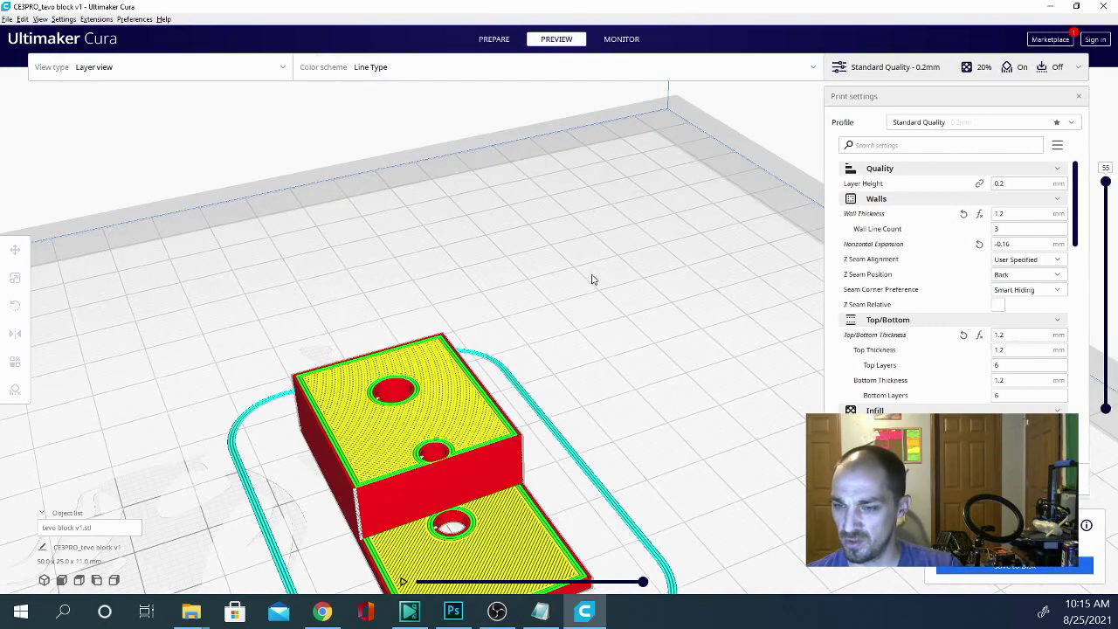
pyautogui.moveTo(644, 437); pyautogui.dragTo(610, 379, button='right')
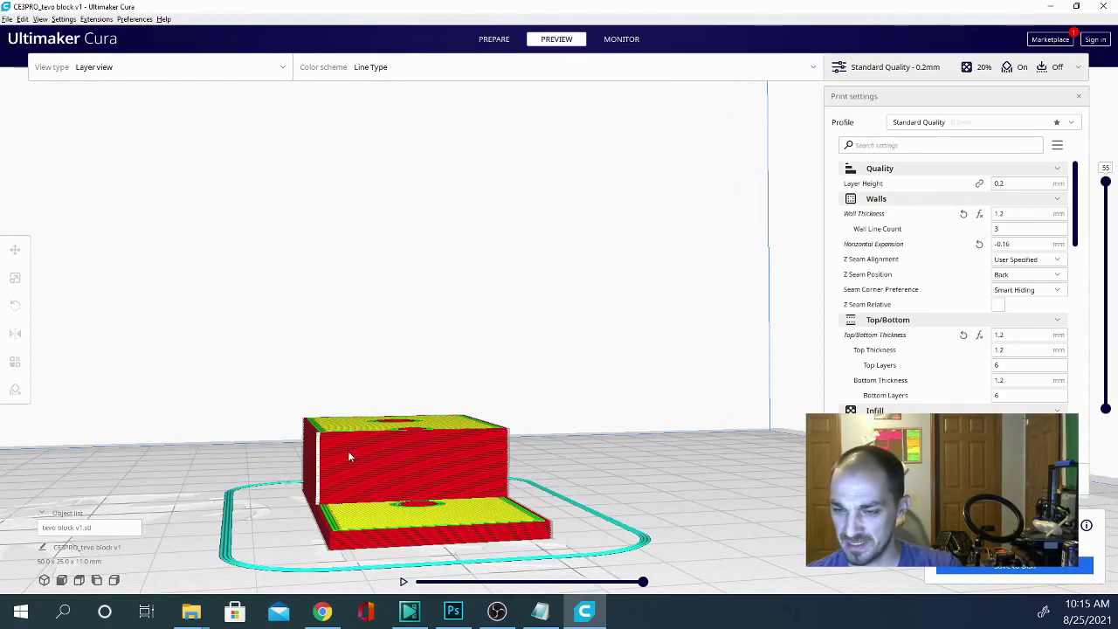
pyautogui.moveTo(136, 416)
pyautogui.mouseDown(button='right')
pyautogui.moveTo(165, 452)
pyautogui.moveTo(250, 457)
pyautogui.moveTo(83, 454)
pyautogui.moveTo(82, 440)
pyautogui.moveTo(130, 429)
pyautogui.mouseUp(button='right')
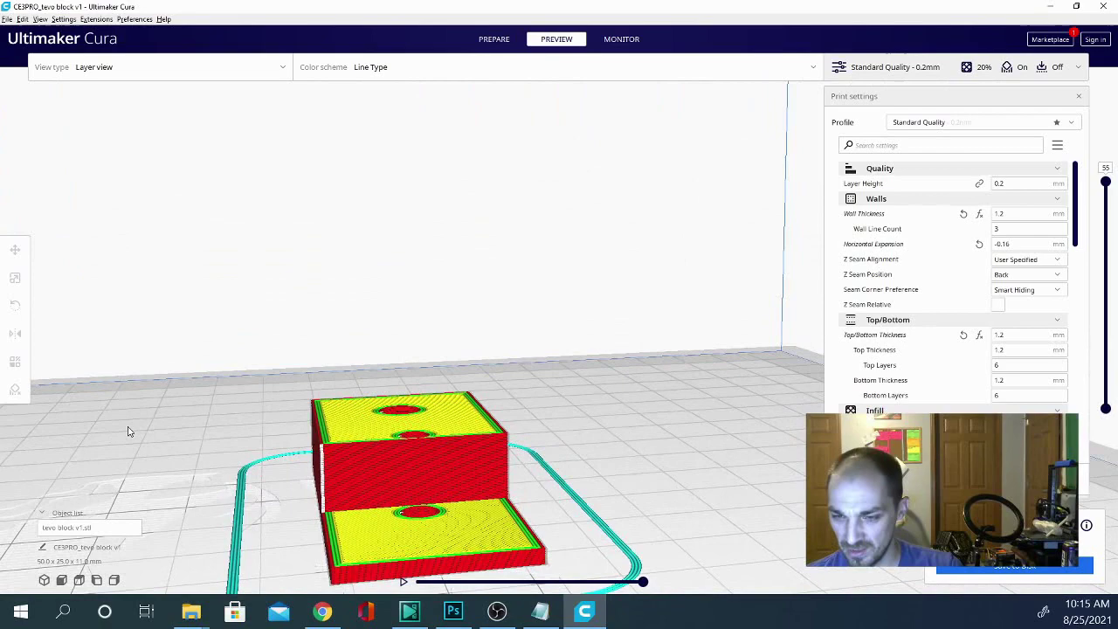
pyautogui.moveTo(180, 462); pyautogui.dragTo(101, 400, button='right')
pyautogui.rightClick(184, 411)
pyautogui.click(157, 390)
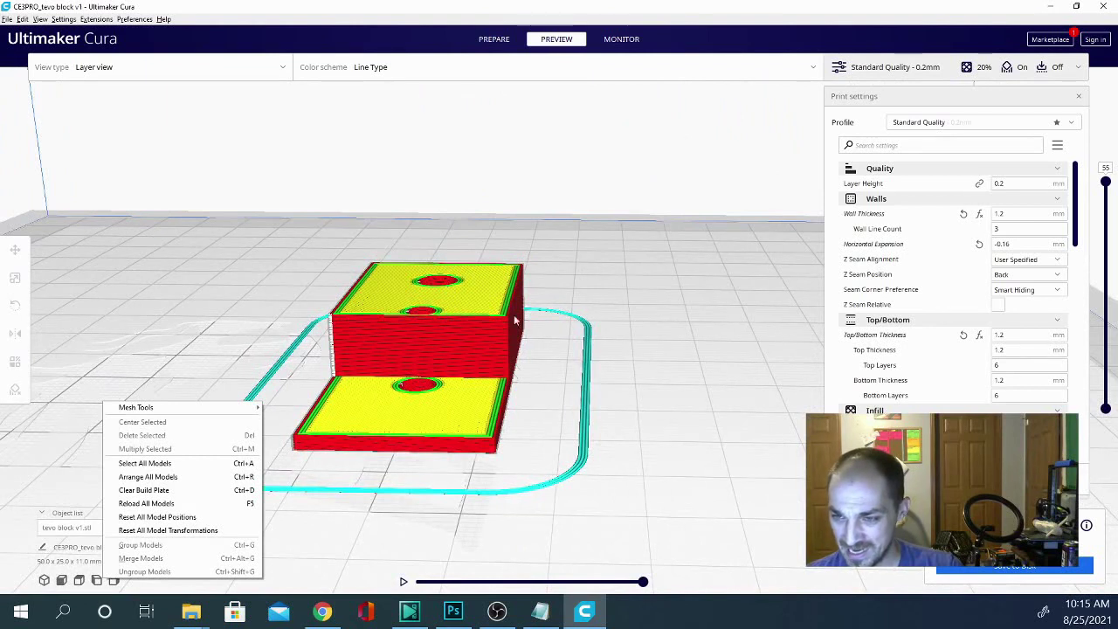
pyautogui.click(563, 394)
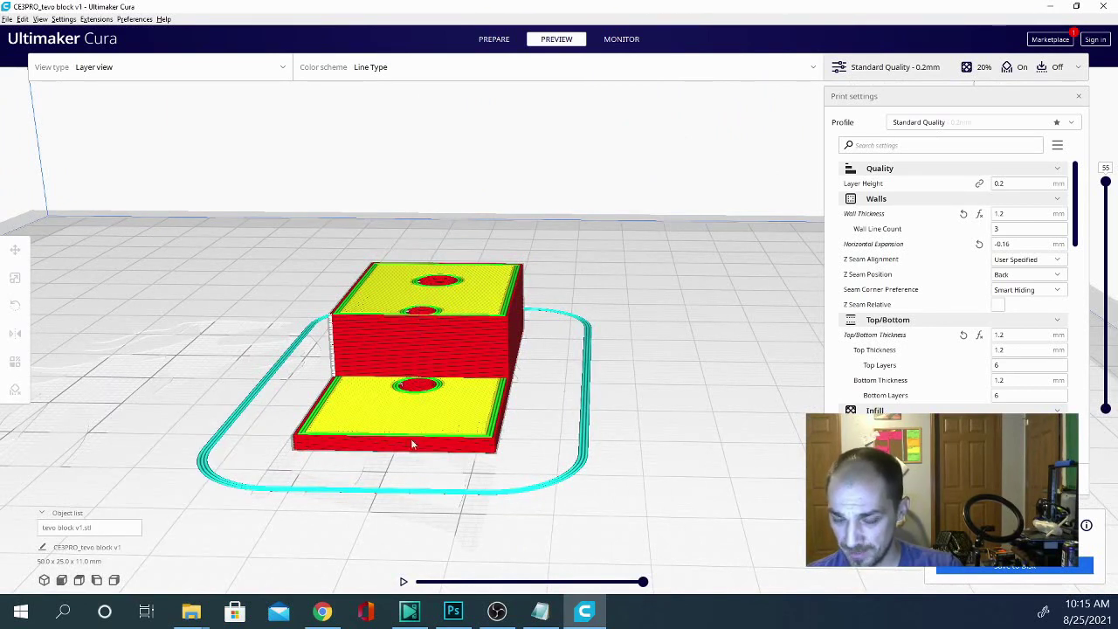
pyautogui.click(479, 49)
# Lay the tevo block on its side face (50 x 11 x 25 mm), re-slice, and view its holes head-on.
pyautogui.rightClick(470, 255)
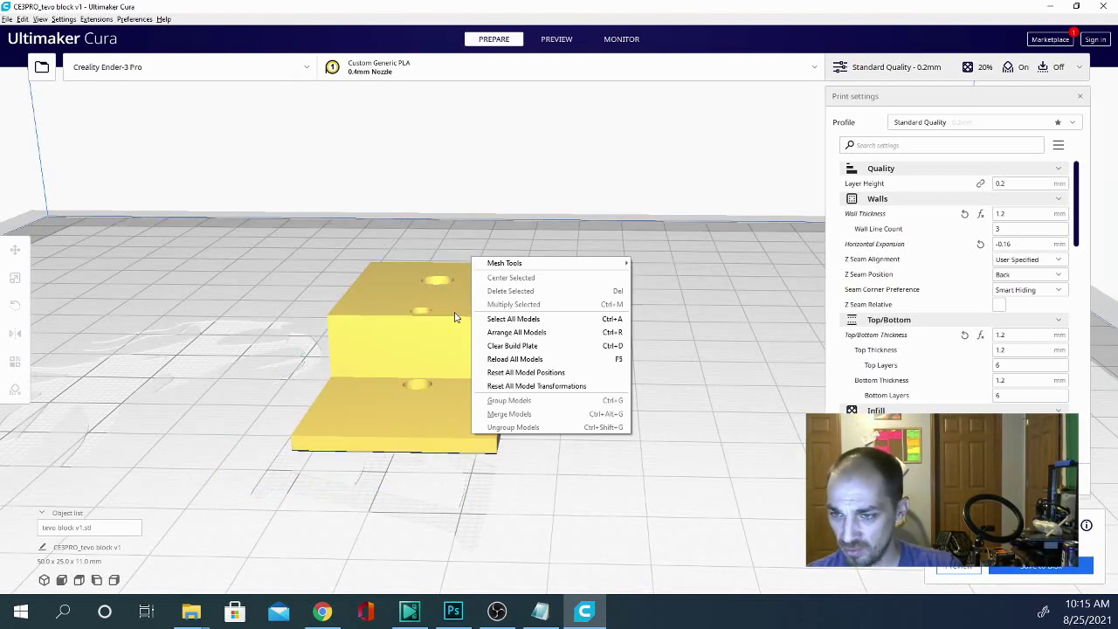
pyautogui.click(433, 325)
pyautogui.click(15, 277)
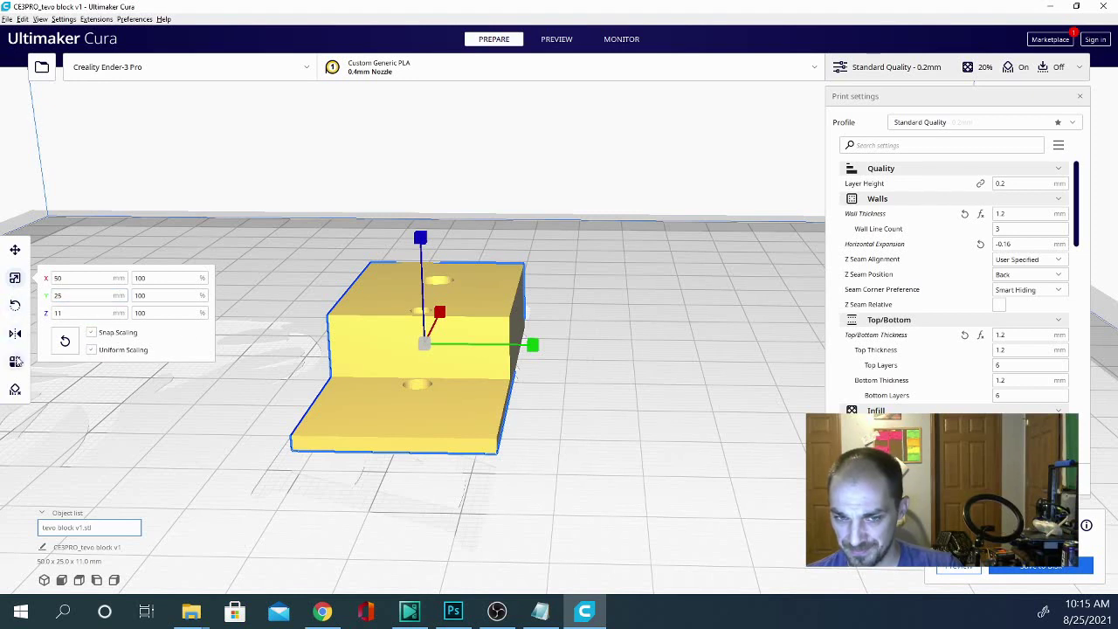
pyautogui.click(15, 304)
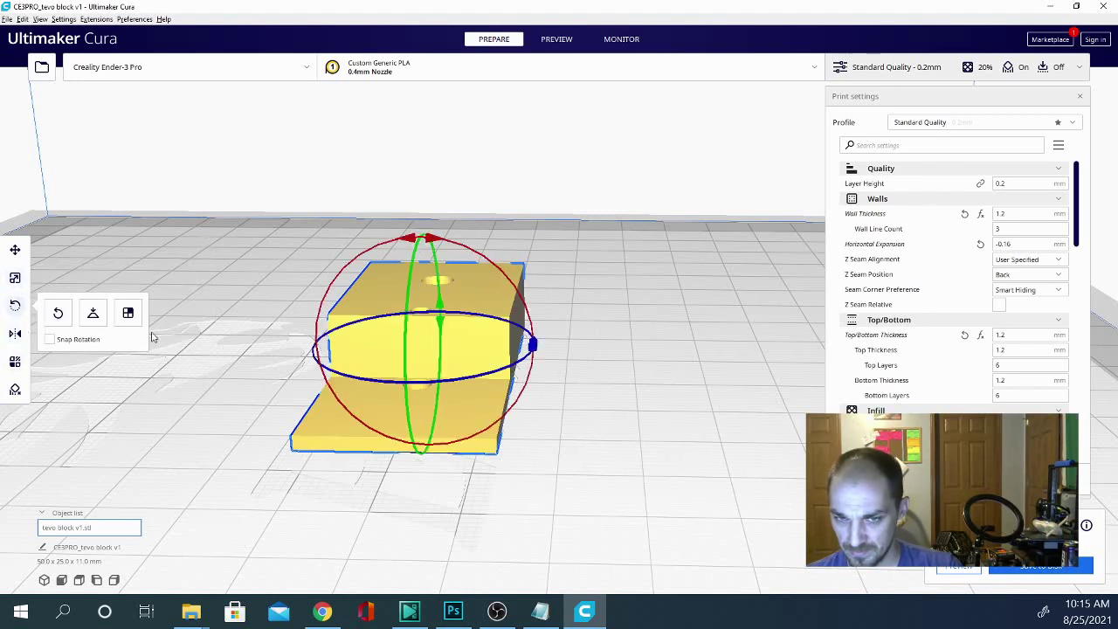
pyautogui.click(127, 311)
pyautogui.click(519, 321)
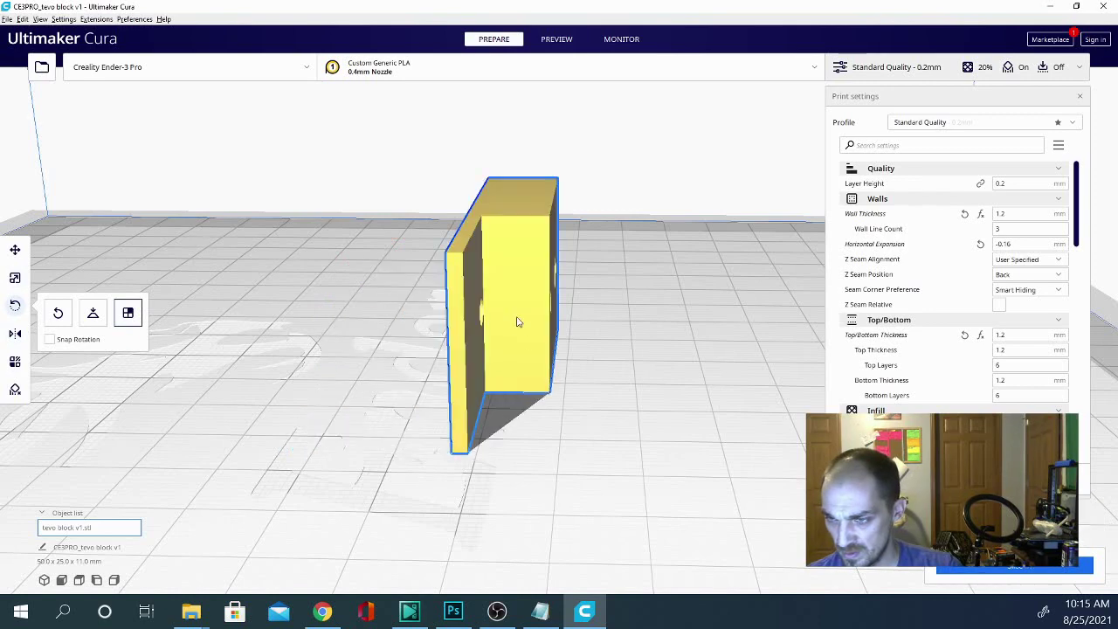
pyautogui.click(1013, 569)
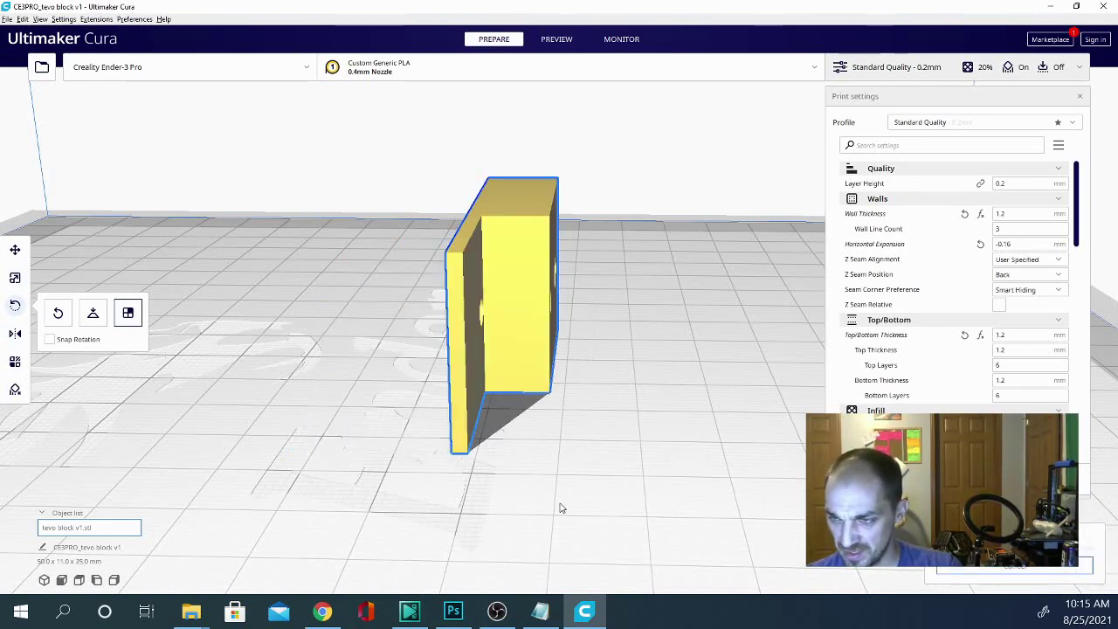
pyautogui.moveTo(561, 507); pyautogui.dragTo(292, 492, button='right')
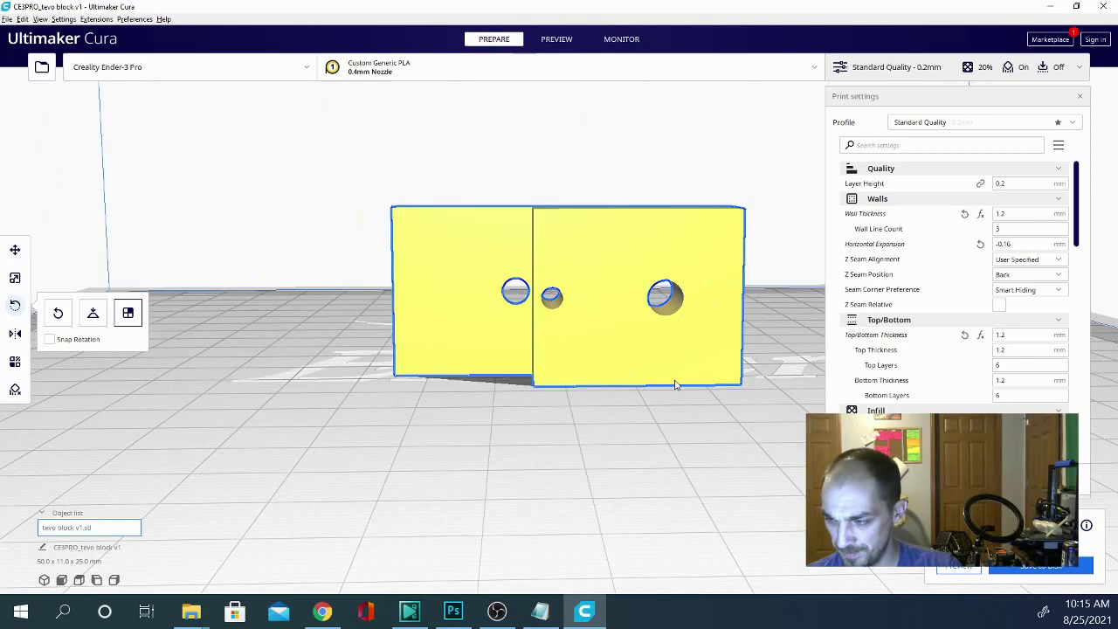
# Open the layer preview of the sliced bottom cap for table (86.9 x 74.0 x 86.9 mm) and orbit around it.
pyautogui.click(558, 41)
pyautogui.moveTo(394, 449); pyautogui.dragTo(536, 453, button='right')
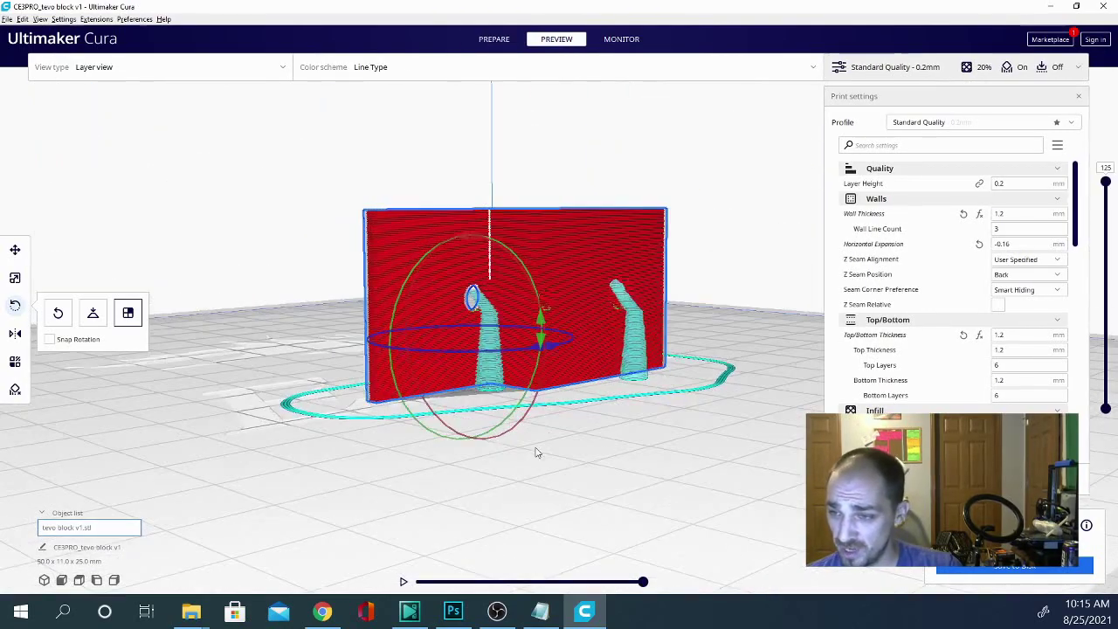
pyautogui.scroll(8, 552, 293)
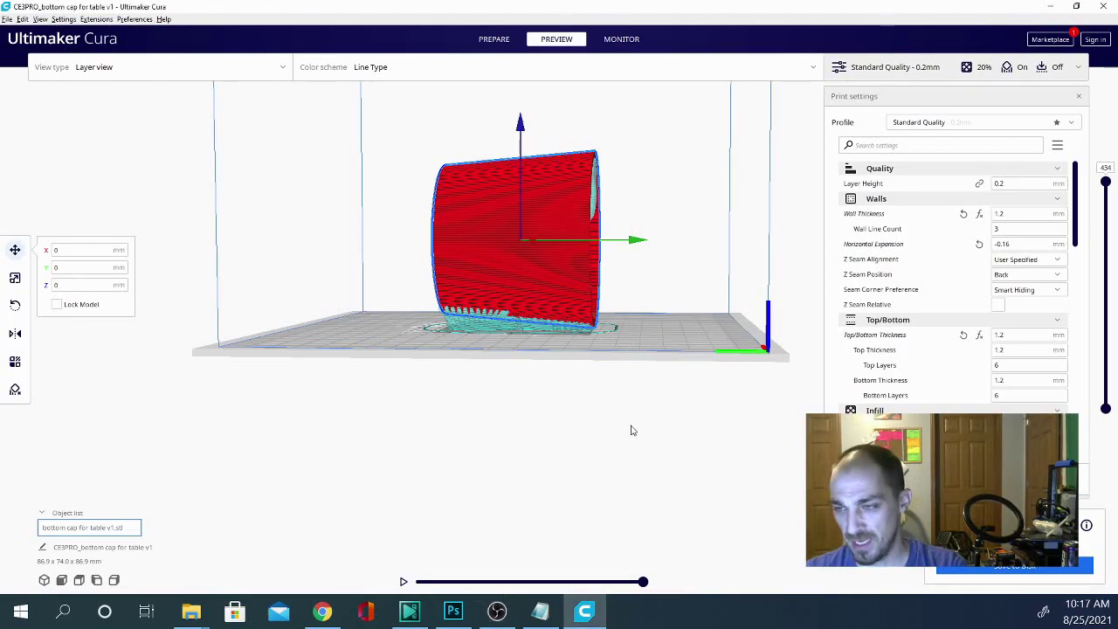
# Inspect the sideways bottom cap, then reset its rotation to stand upright at 86.9 x 86.9 x 74.0 mm.
pyautogui.moveTo(631, 429); pyautogui.dragTo(540, 475, button='right')
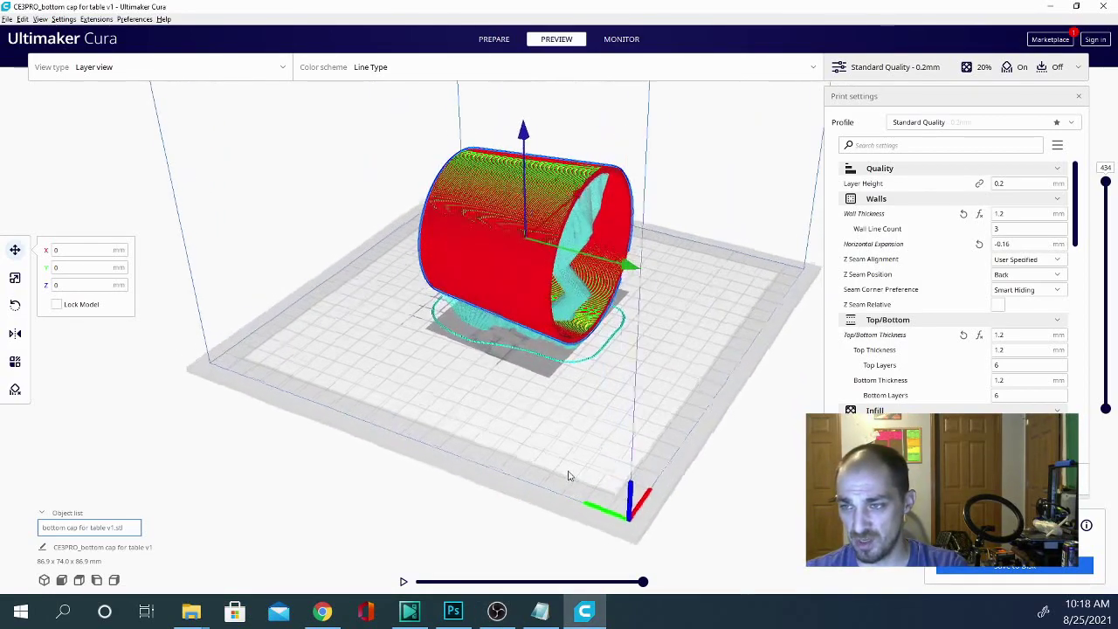
pyautogui.moveTo(568, 476); pyautogui.dragTo(510, 308, button='right')
pyautogui.scroll(8, 572, 254)
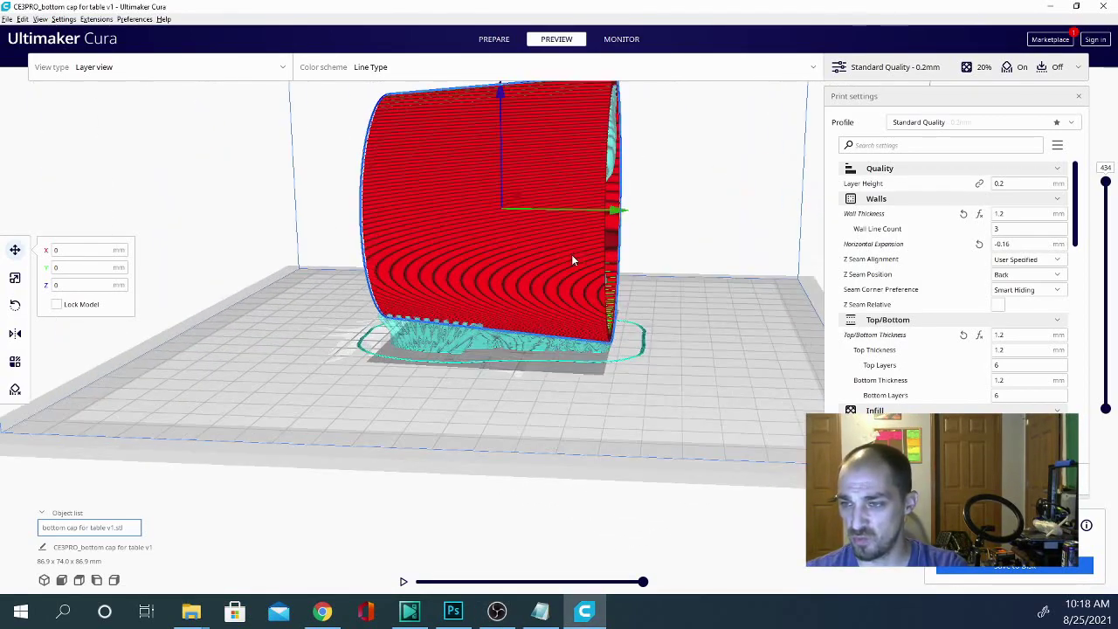
pyautogui.moveTo(587, 504); pyautogui.dragTo(601, 467, button='right')
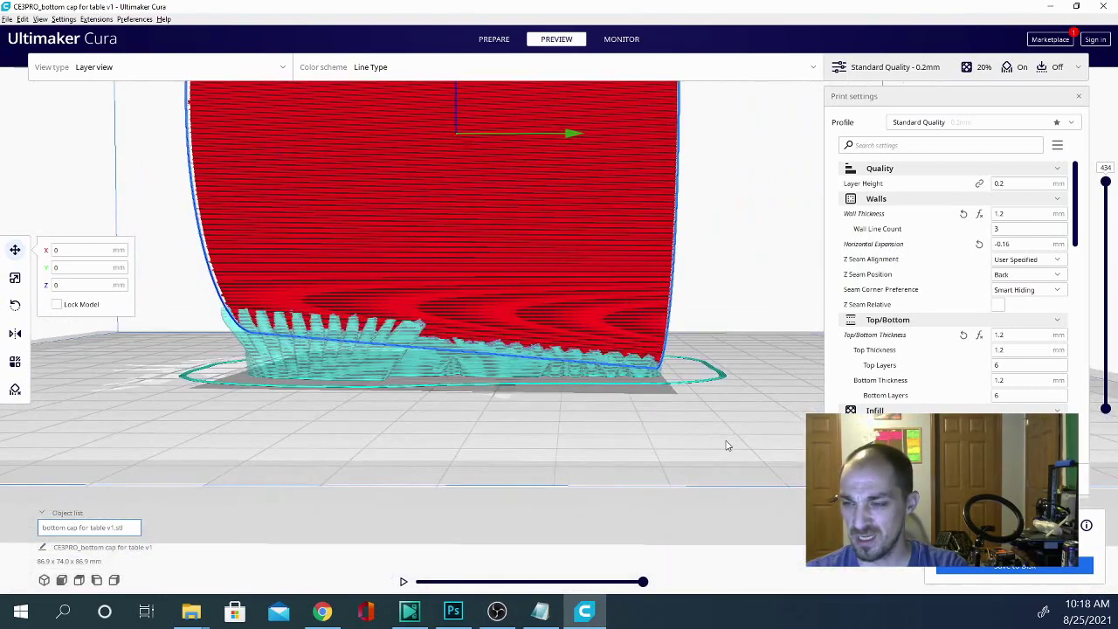
pyautogui.moveTo(726, 446); pyautogui.dragTo(560, 414, button='right')
pyautogui.scroll(-10, 357, 480)
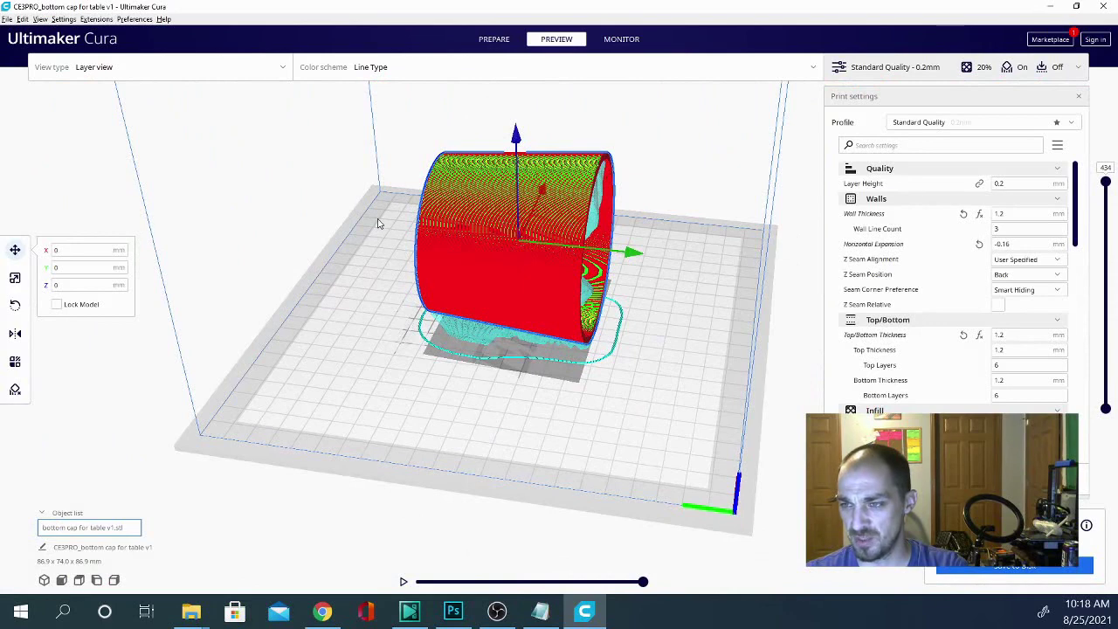
pyautogui.moveTo(540, 442); pyautogui.dragTo(579, 402, button='right')
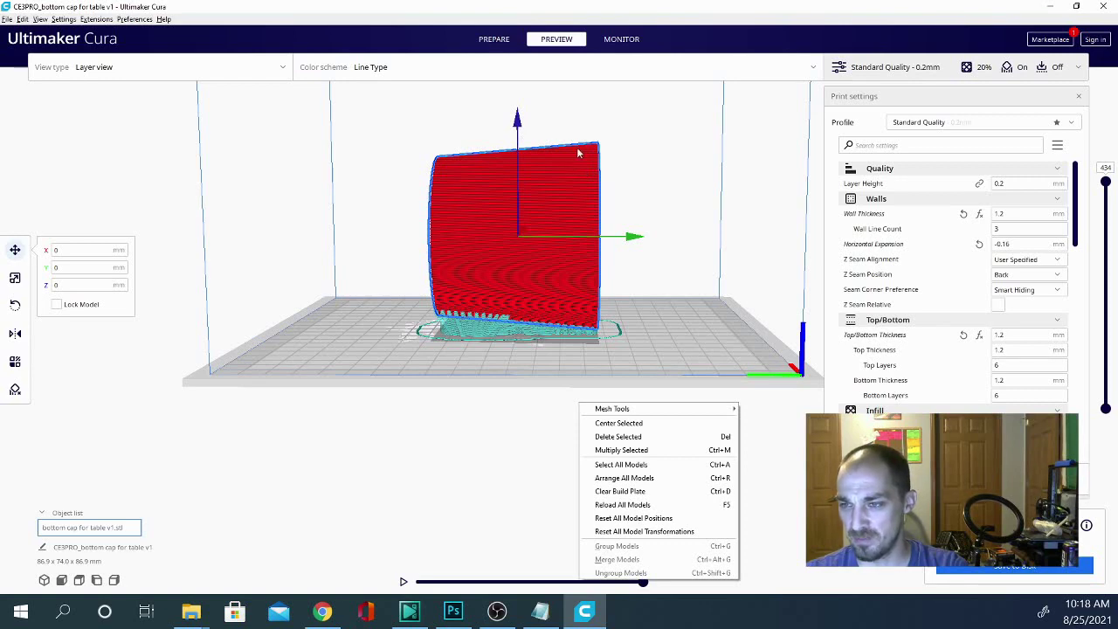
pyautogui.moveTo(556, 324); pyautogui.dragTo(553, 93, button='right')
pyautogui.moveTo(194, 284); pyautogui.dragTo(412, 284, button='right')
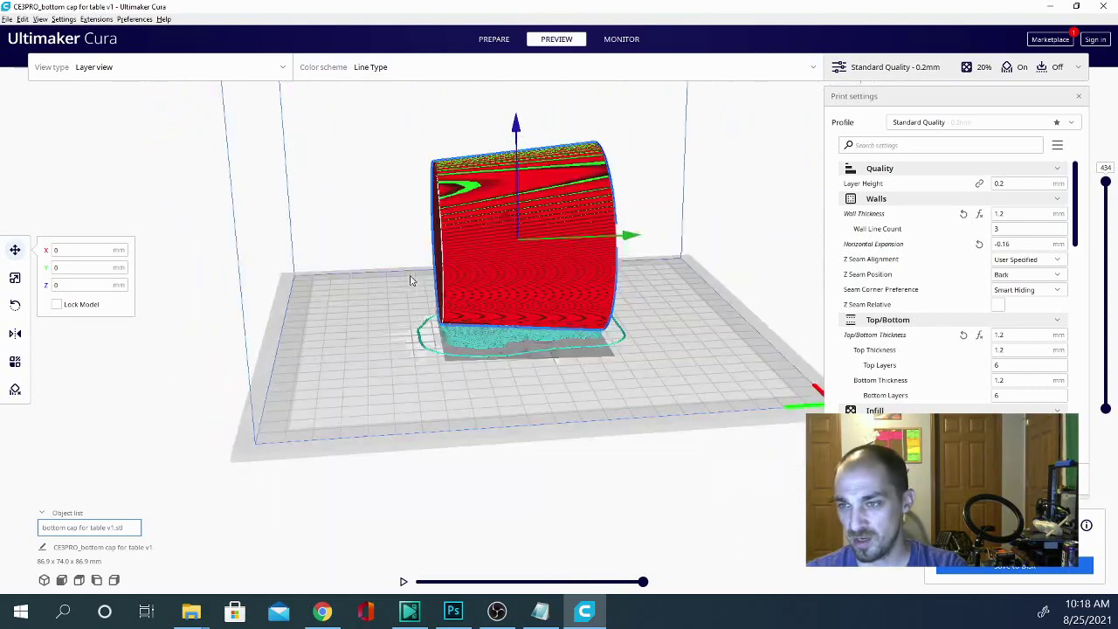
pyautogui.click(15, 305)
pyautogui.click(58, 313)
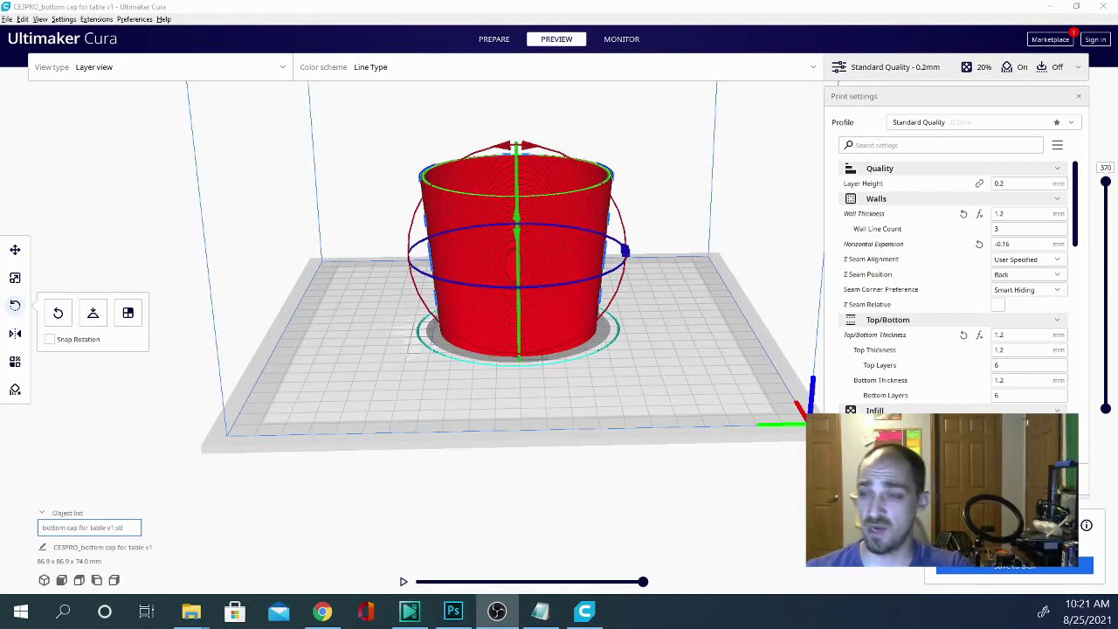
# Switch to the 3D Printing Solutions orientation guide in Chrome showing Example 1's orientations A and B.
pyautogui.click(324, 614)
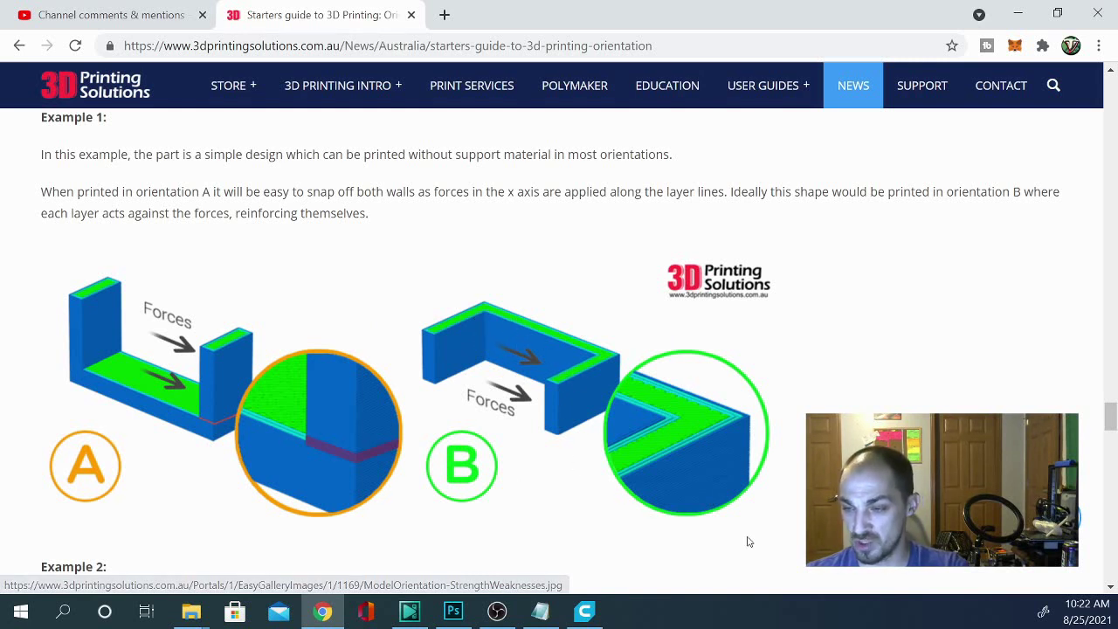
# Return to the upright cup's 370-layer preview and orbit around its walls.
pyautogui.click(585, 611)
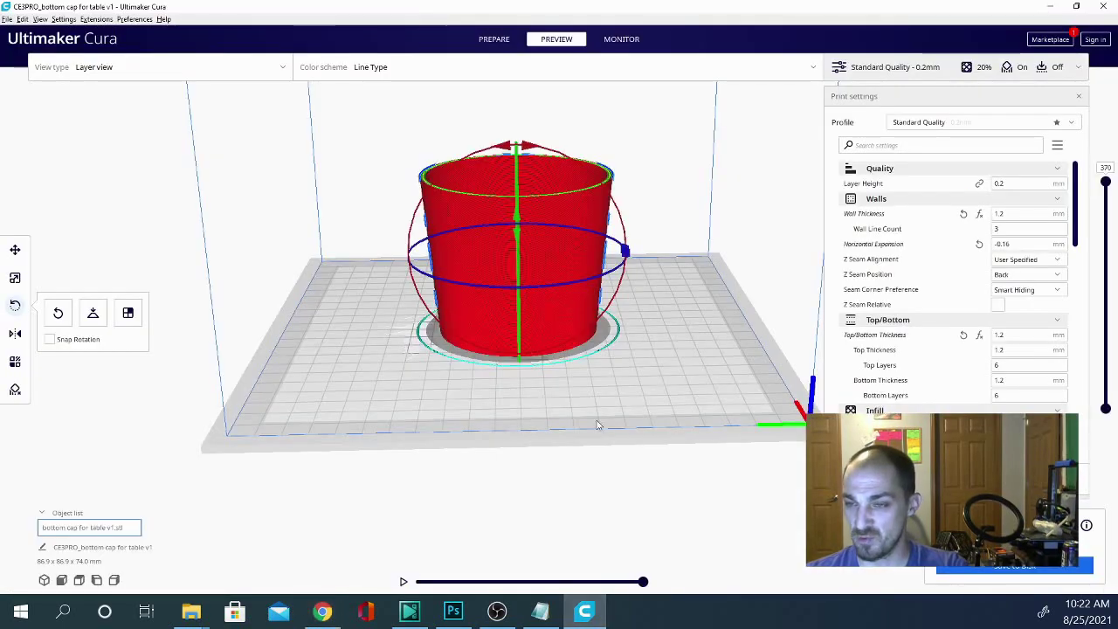
pyautogui.moveTo(694, 340); pyautogui.dragTo(647, 367, button='right')
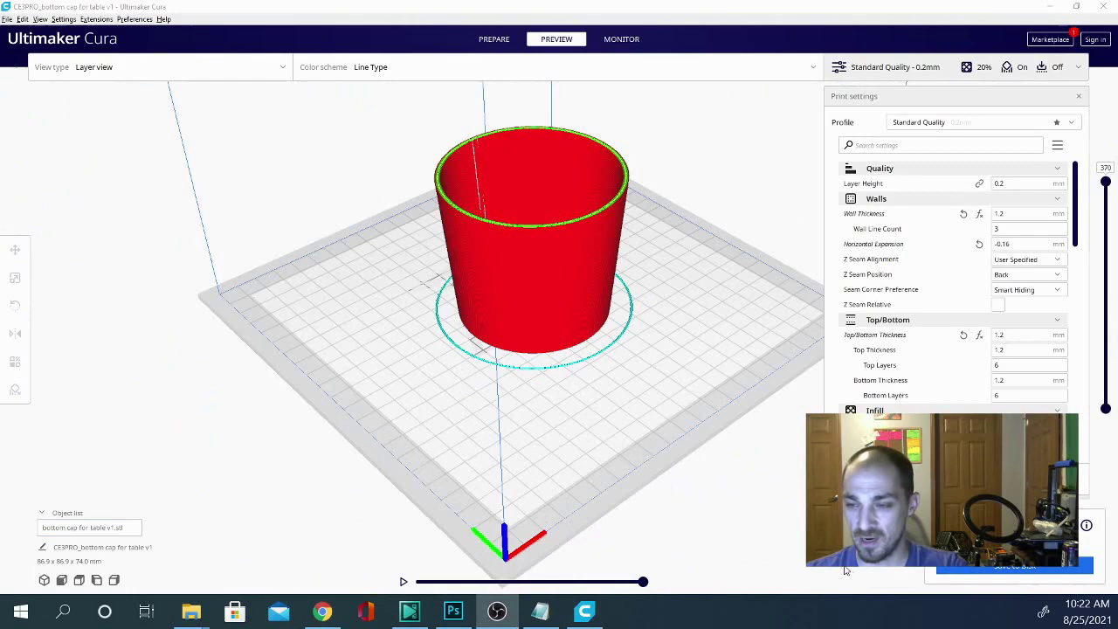
pyautogui.moveTo(365, 374); pyautogui.dragTo(641, 394, button='right')
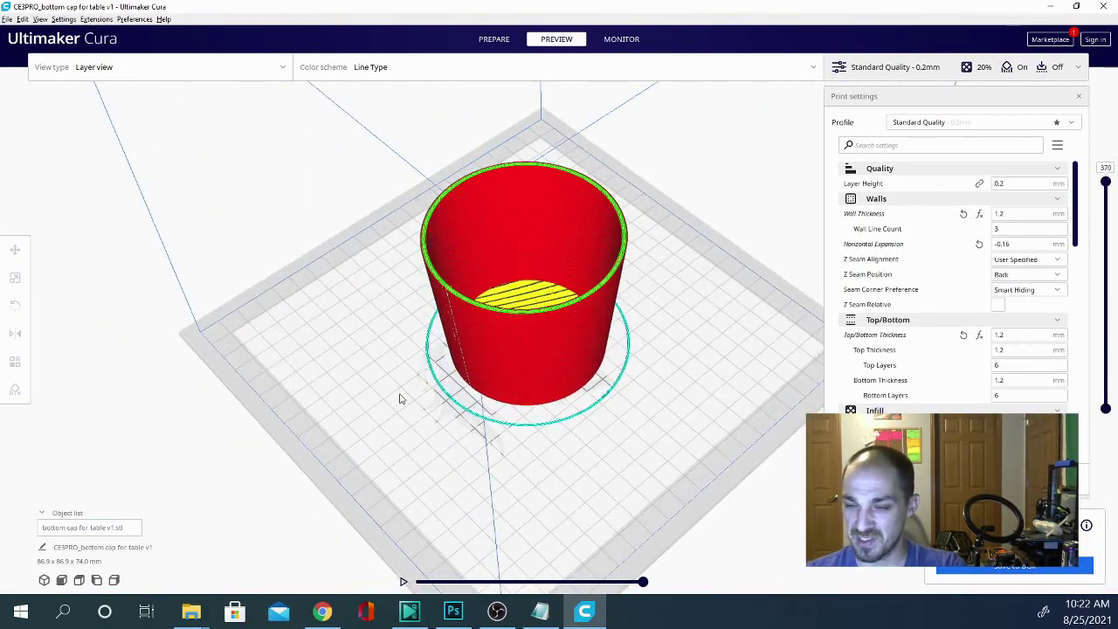
pyautogui.moveTo(400, 398); pyautogui.dragTo(703, 421, button='right')
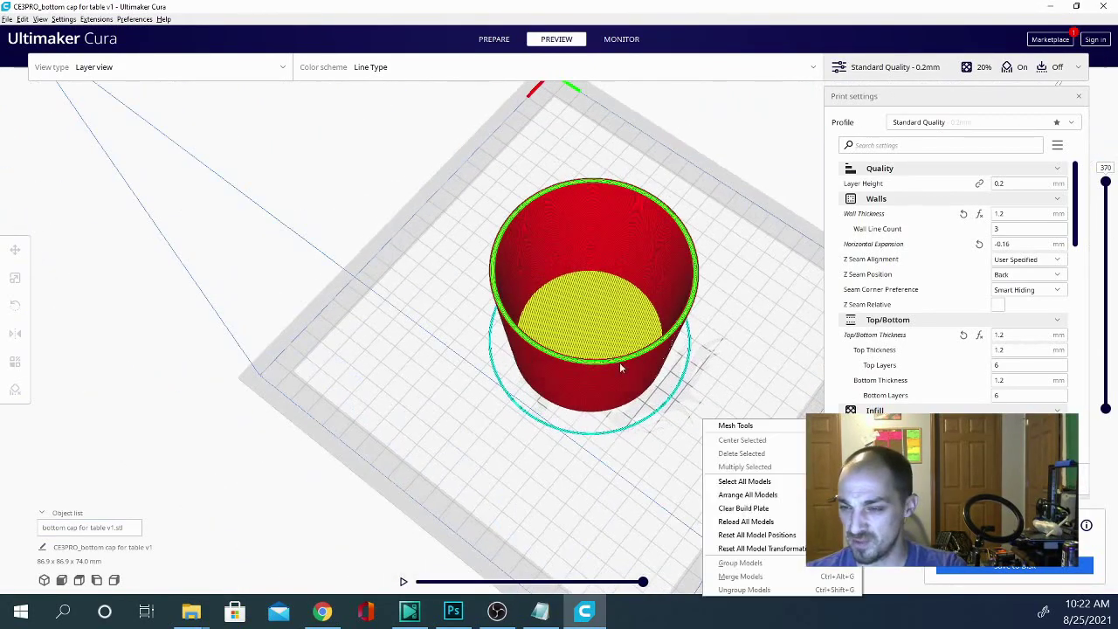
pyautogui.moveTo(501, 455); pyautogui.dragTo(329, 426, button='right')
pyautogui.moveTo(669, 444); pyautogui.dragTo(539, 447, button='right')
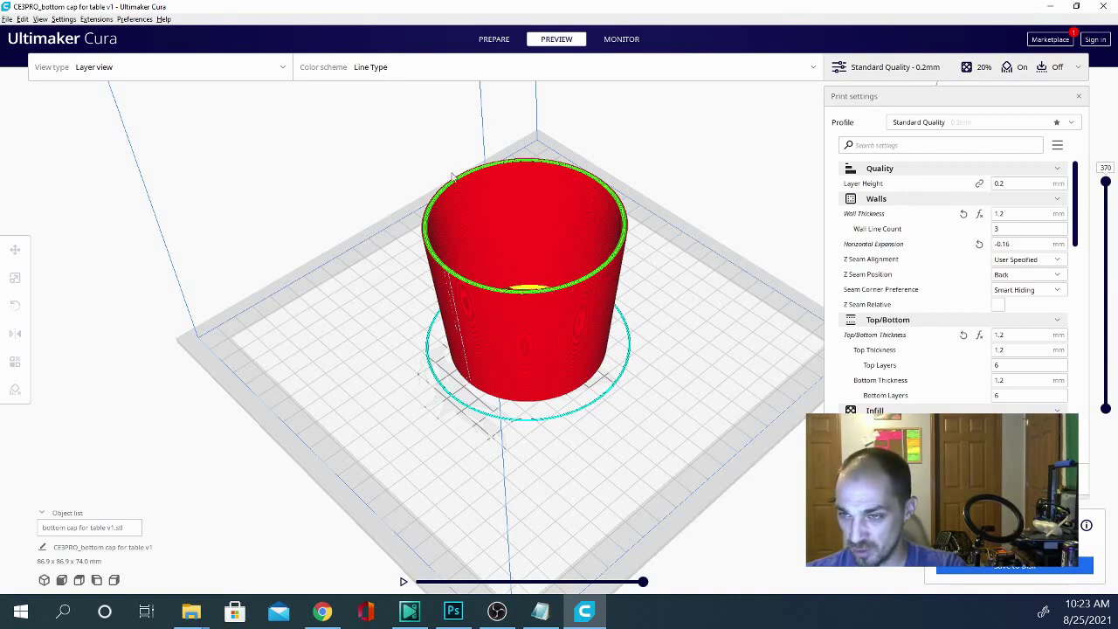
# Examine the cup's yellow bottom infill from above and from oblique angles.
pyautogui.moveTo(579, 476); pyautogui.dragTo(561, 408, button='right')
pyautogui.moveTo(372, 222); pyautogui.dragTo(443, 246, button='right')
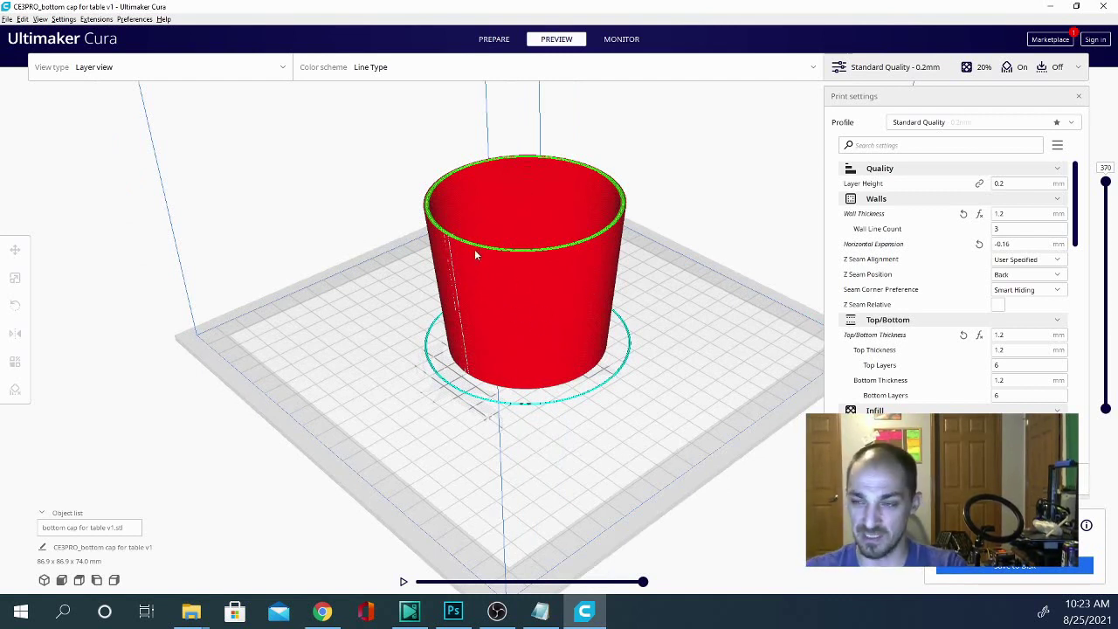
pyautogui.moveTo(701, 339); pyautogui.dragTo(654, 401, button='right')
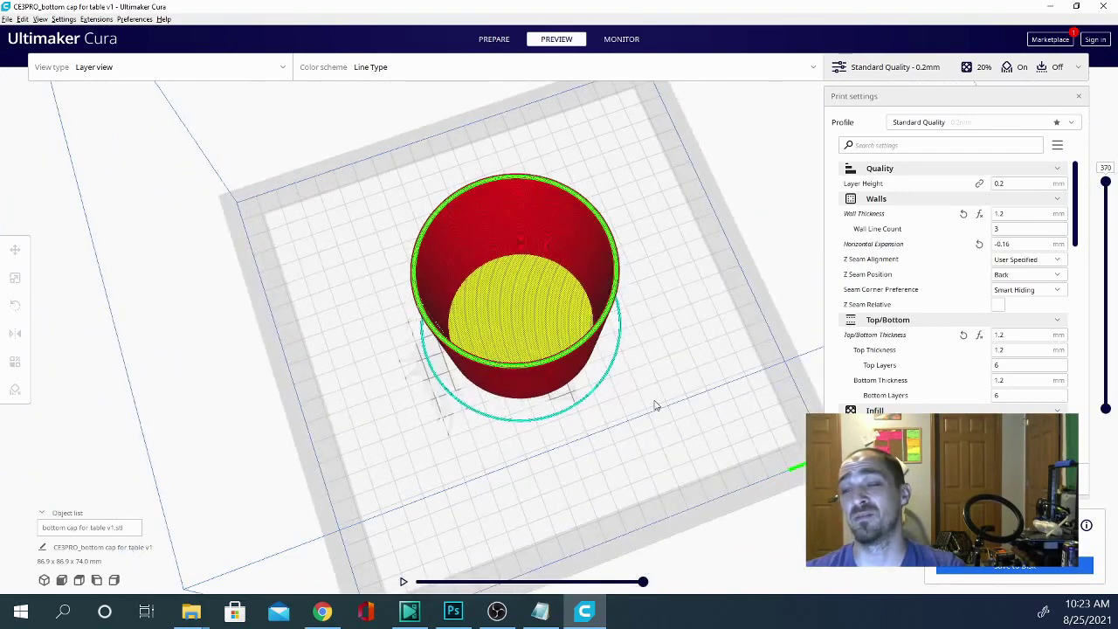
pyautogui.moveTo(462, 445); pyautogui.dragTo(704, 392, button='right')
pyautogui.rightClick(709, 389)
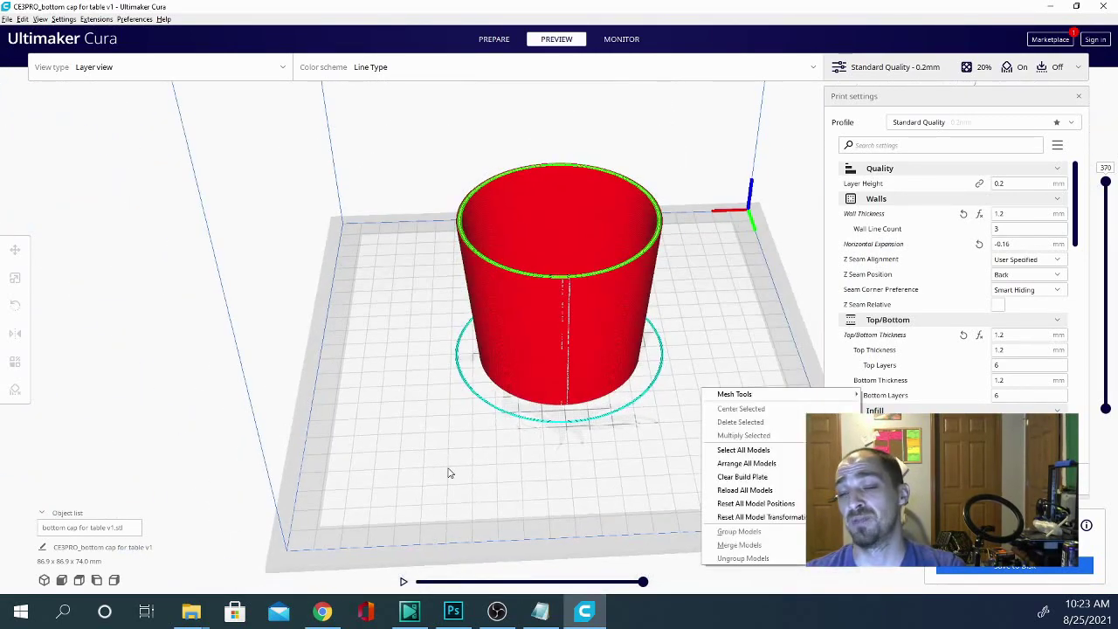
pyautogui.moveTo(449, 468); pyautogui.dragTo(659, 453, button='right')
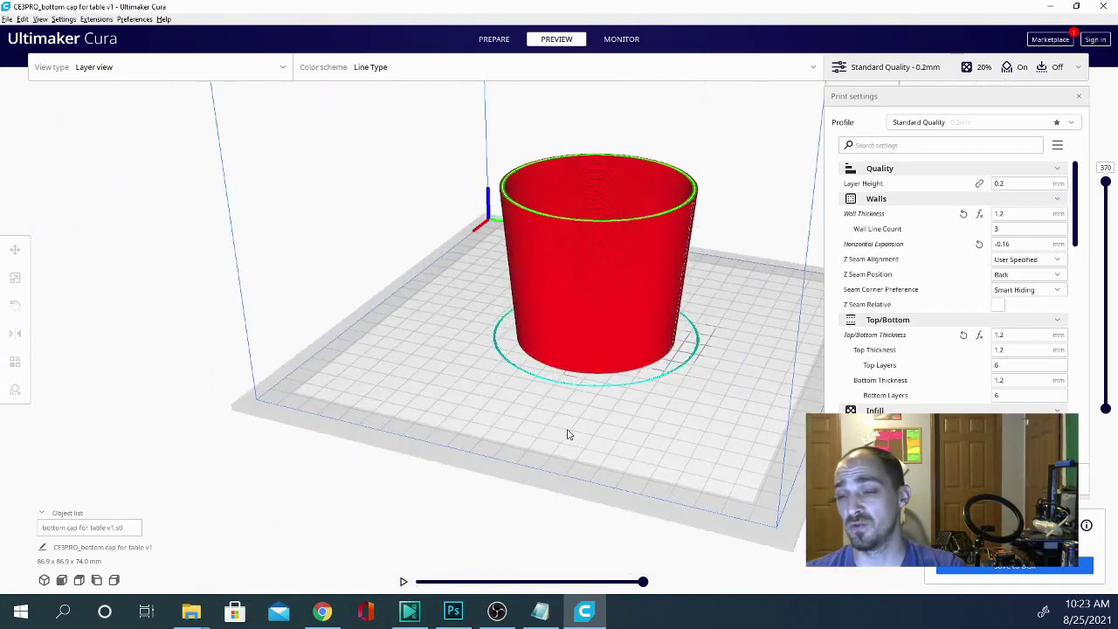
pyautogui.moveTo(568, 434); pyautogui.dragTo(319, 518, button='right')
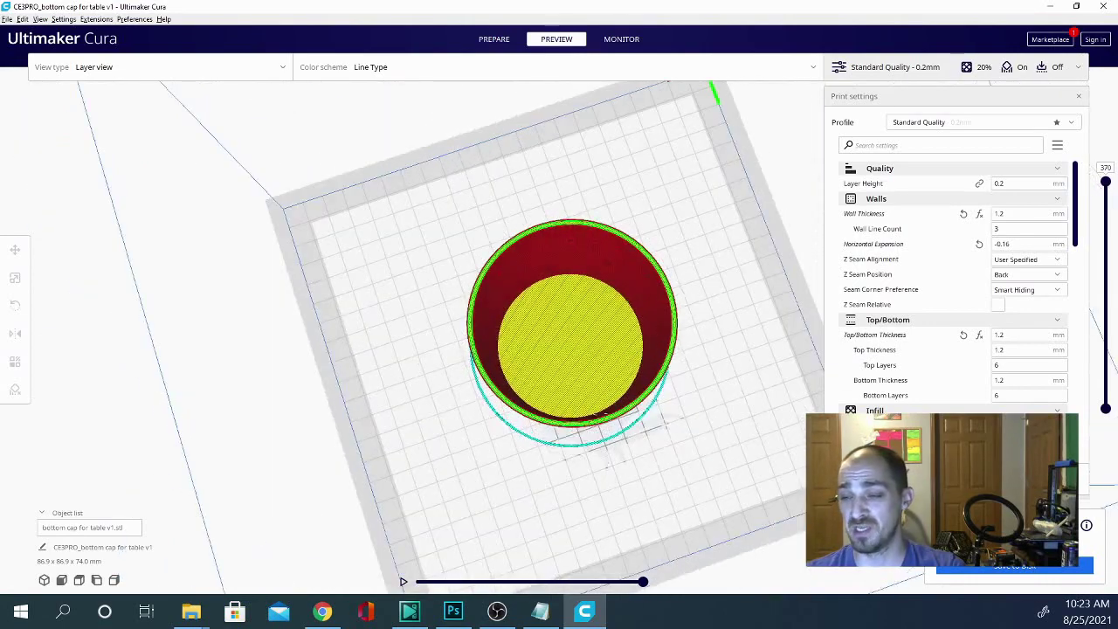
pyautogui.moveTo(779, 481); pyautogui.dragTo(603, 444, button='right')
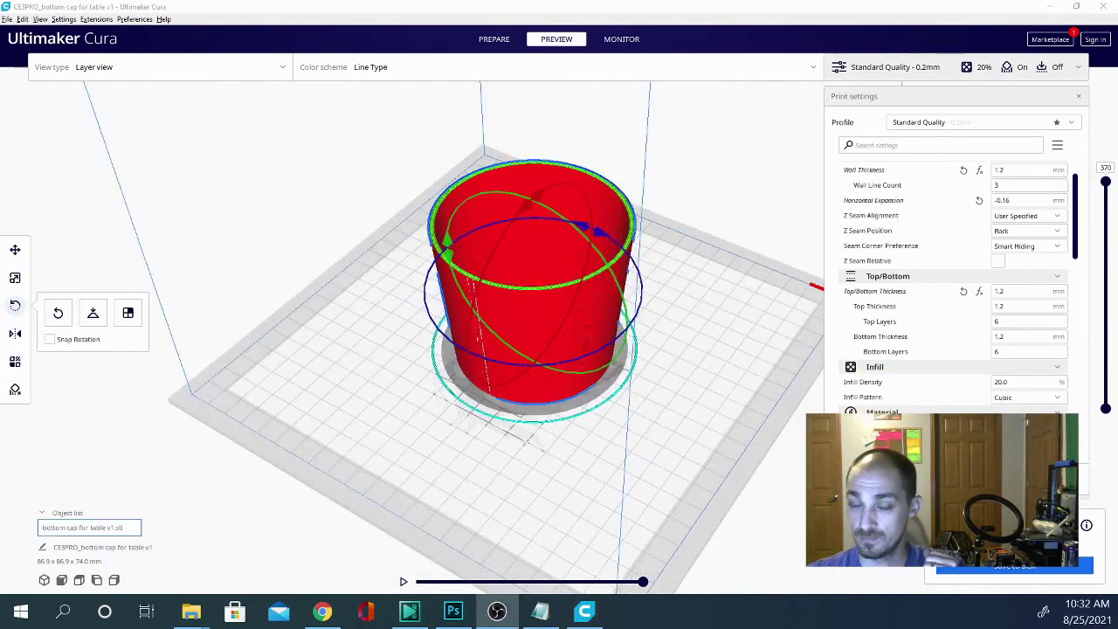